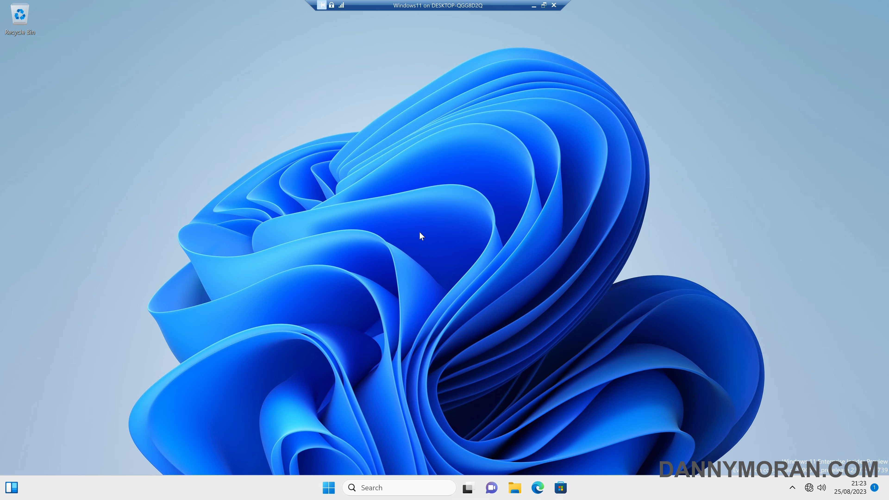
# Open the power button settings from the power plan options and unlock the shut-down settings that are currently unavailable
pyautogui.click(331, 490)
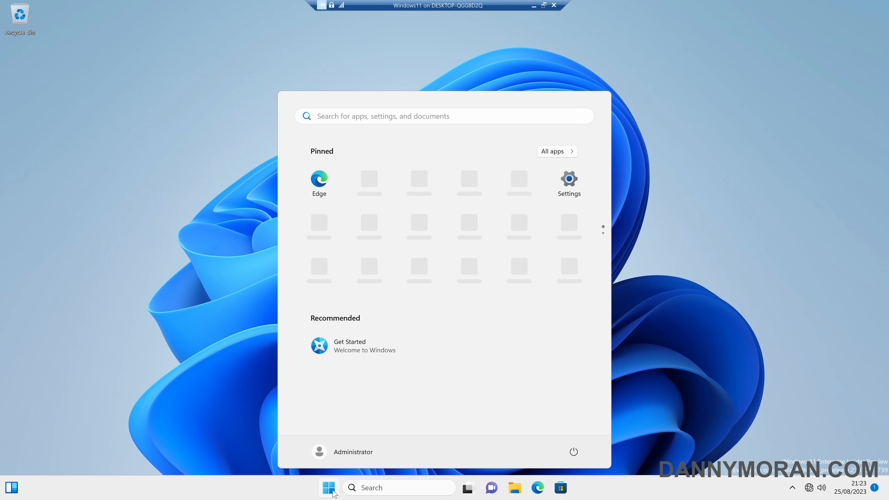
pyautogui.write('choose a ')
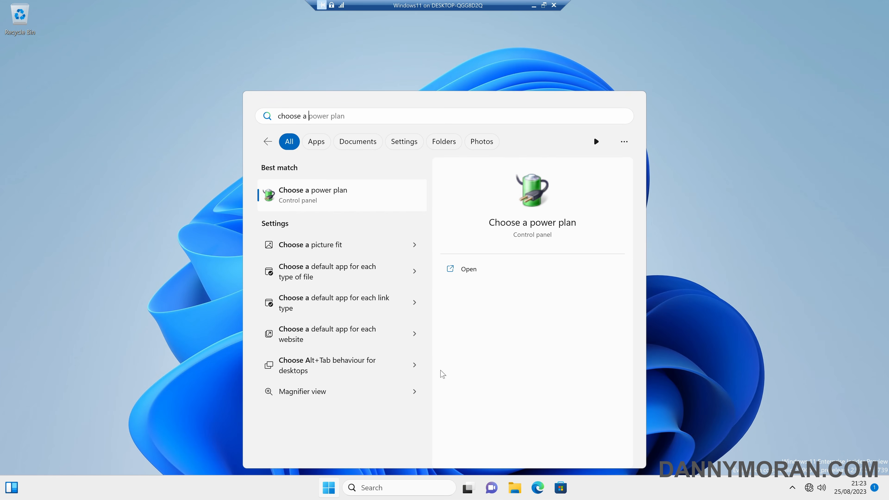
pyautogui.write('power plan')
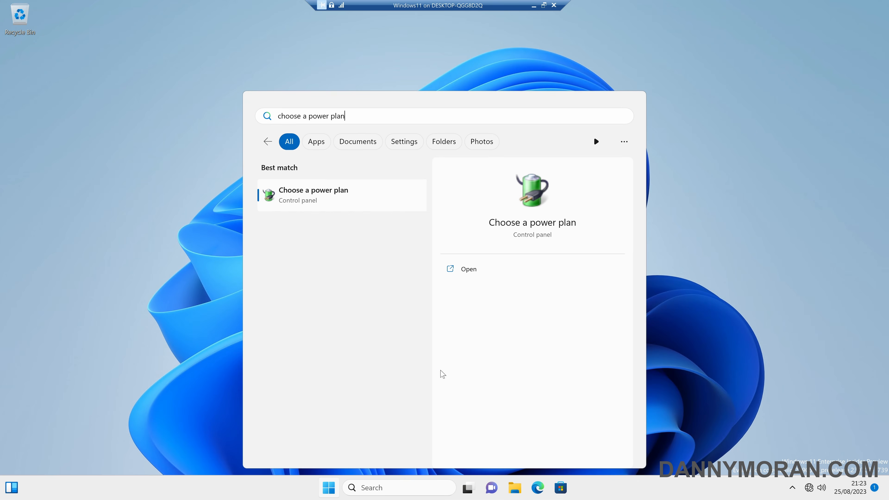
pyautogui.press('Return')
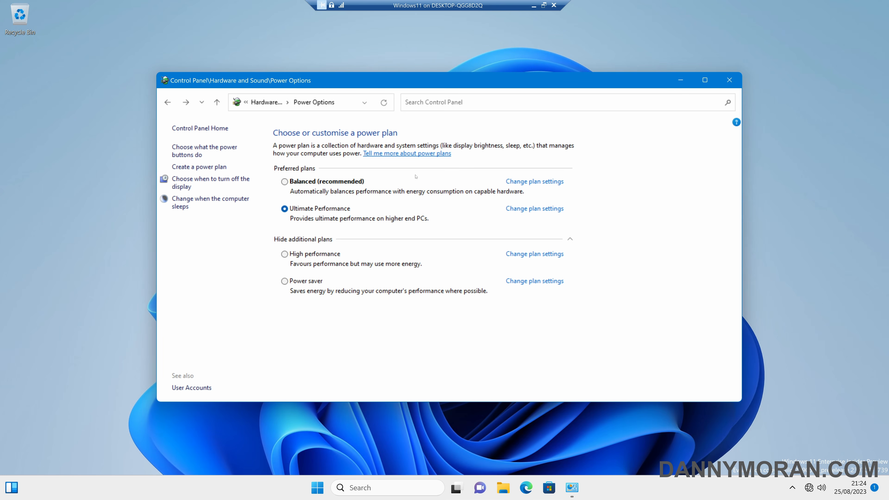
pyautogui.click(215, 154)
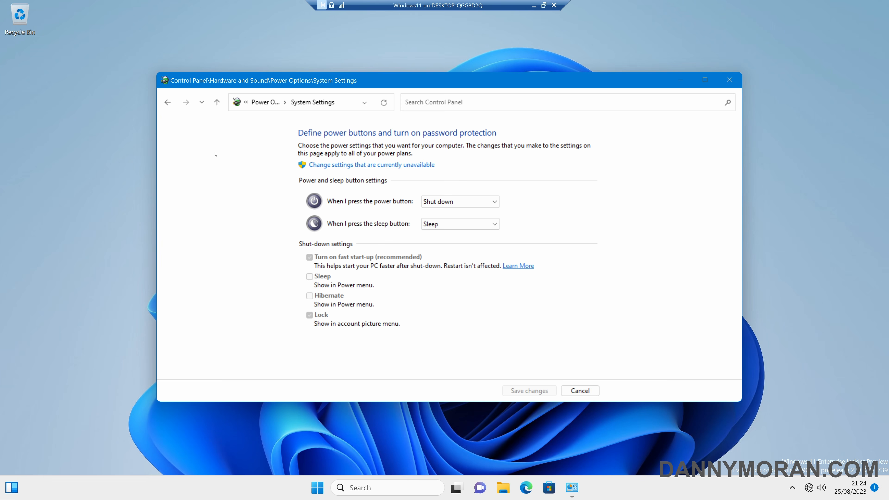
pyautogui.click(331, 165)
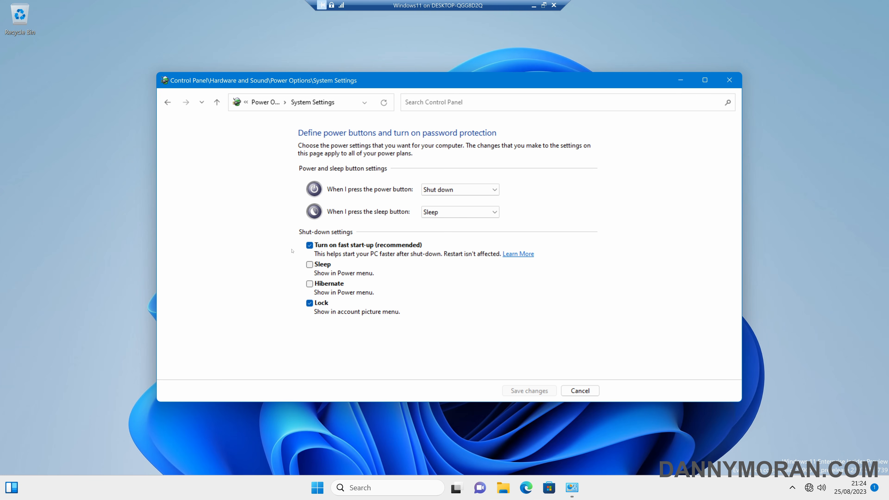
# Switch to Registry Editor and set HiberbootEnabled to 0 under HKEY_LOCAL_MACHINE\SYSTEM\CurrentControlSet\Control\Session Manager\Power
pyautogui.press('super')
pyautogui.write('reg')
pyautogui.press('Return')
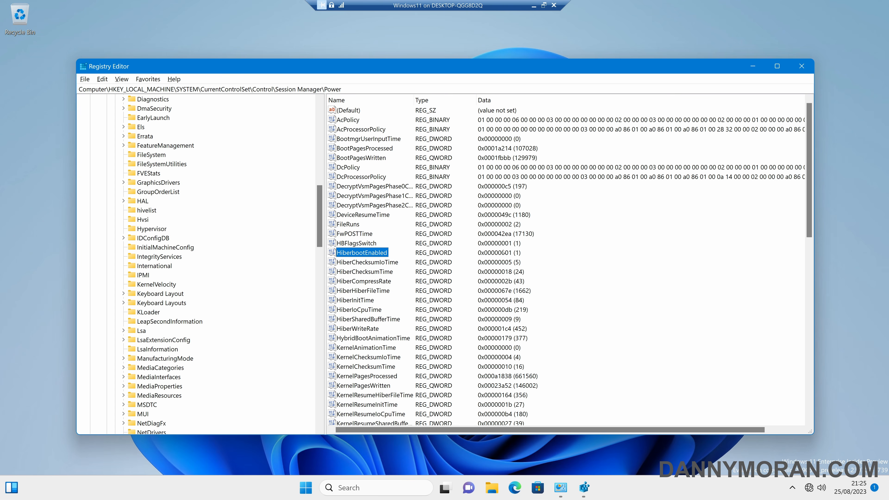
pyautogui.doubleClick(366, 253)
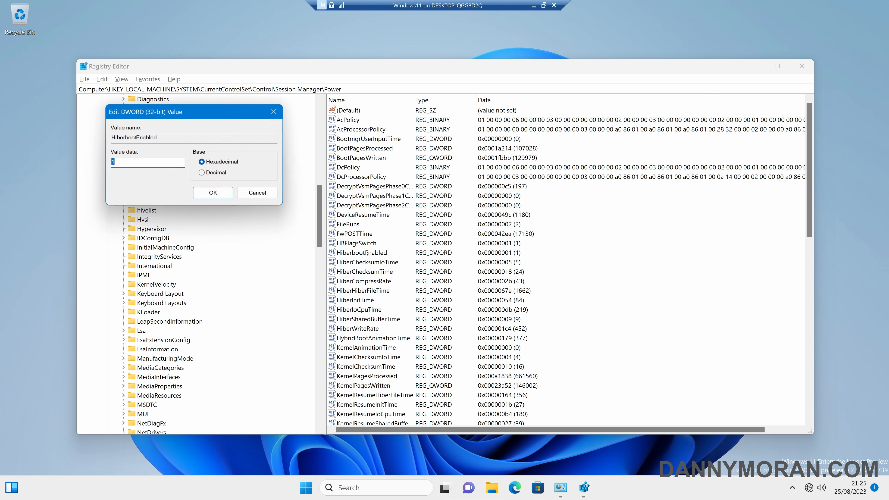
pyautogui.write('0')
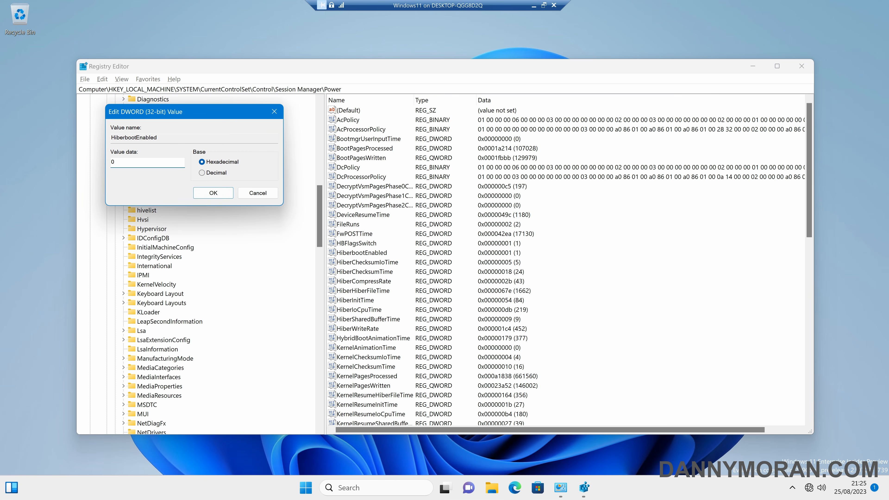
pyautogui.click(202, 193)
# Refresh the power System Settings page and compare its fast start-up option with the HiberbootEnabled registry value
pyautogui.hotkey('alt', 'Tab')
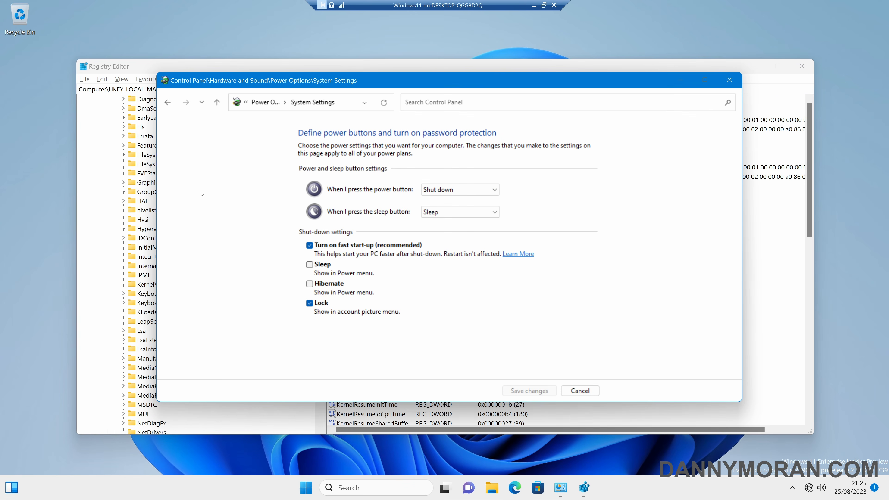
pyautogui.click(385, 102)
pyautogui.hotkey('alt', 'Tab')
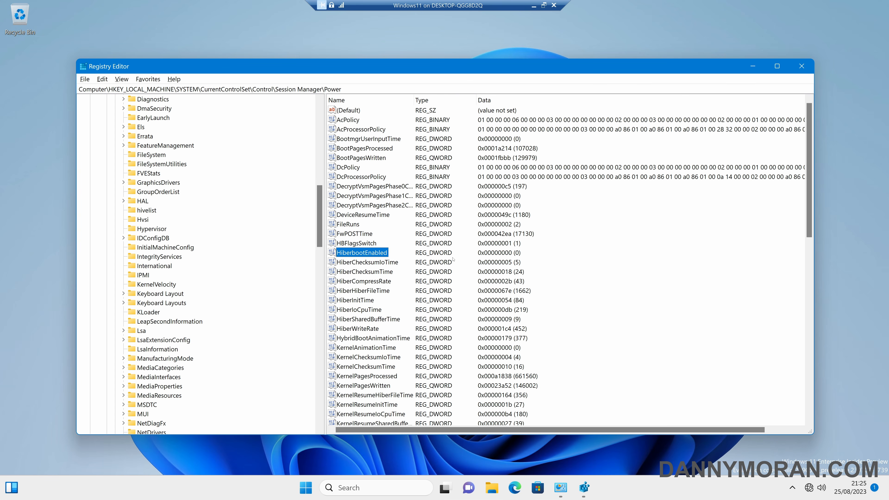
pyautogui.hotkey('alt', 'Tab')
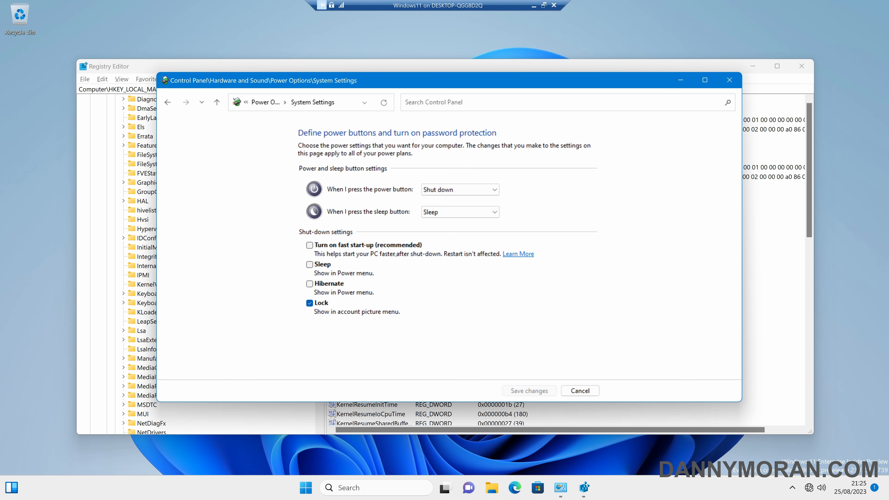
pyautogui.hotkey('alt', 'Tab')
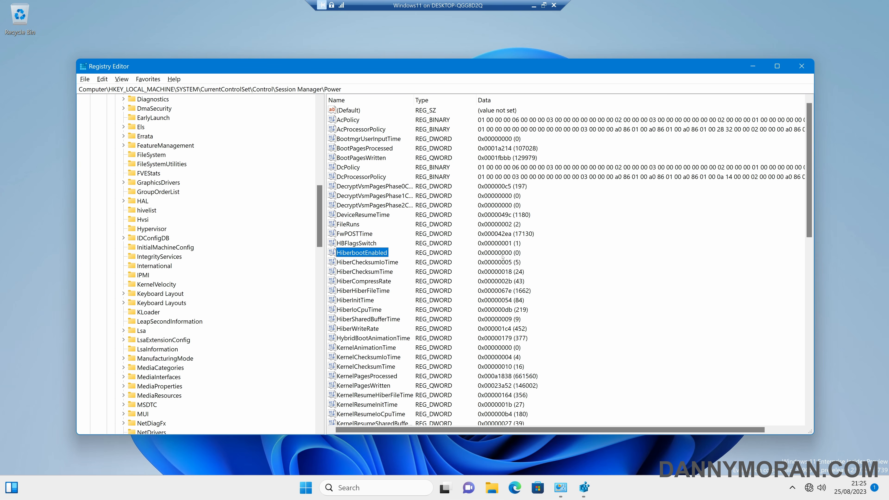
# Set HiberbootEnabled back to 1 in the registry and refresh the power System Settings page
pyautogui.doubleClick(382, 252)
pyautogui.write('1')
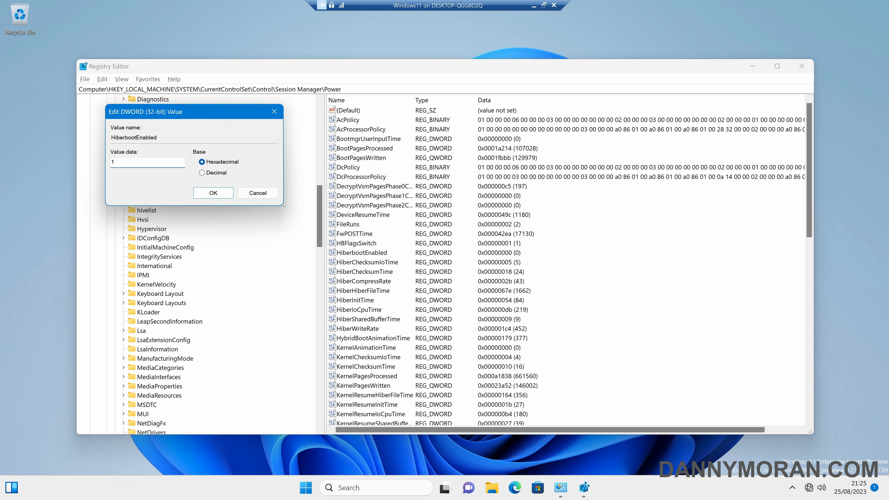
pyautogui.click(225, 192)
pyautogui.hotkey('alt', 'Tab')
pyautogui.click(384, 98)
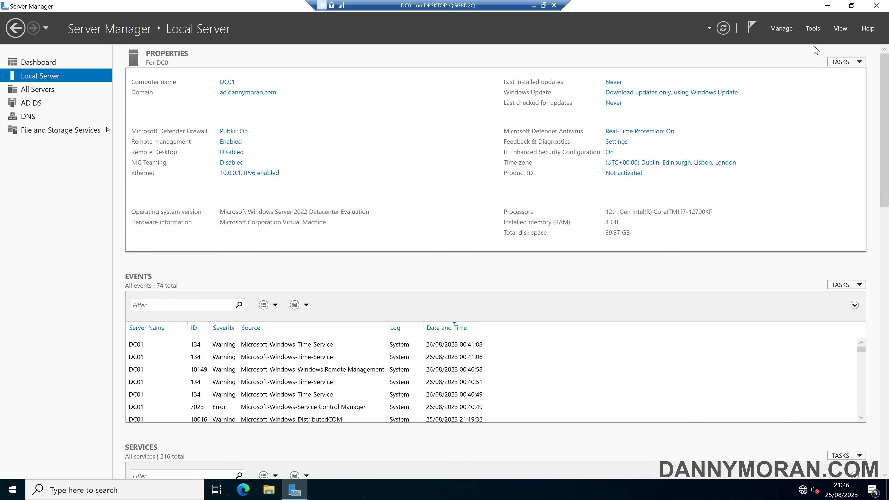
# Open Group Policy Management on the domain controller and create a Group Policy Object named disable-fast-boot
pyautogui.click(812, 29)
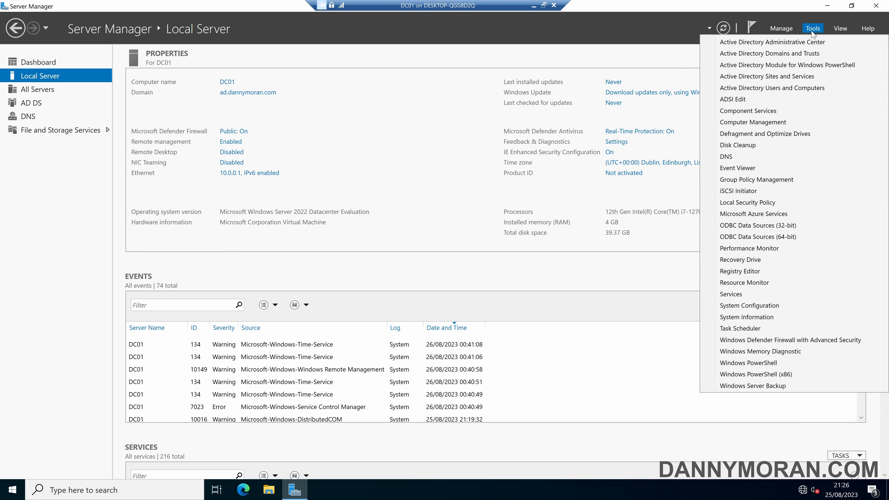
pyautogui.click(791, 179)
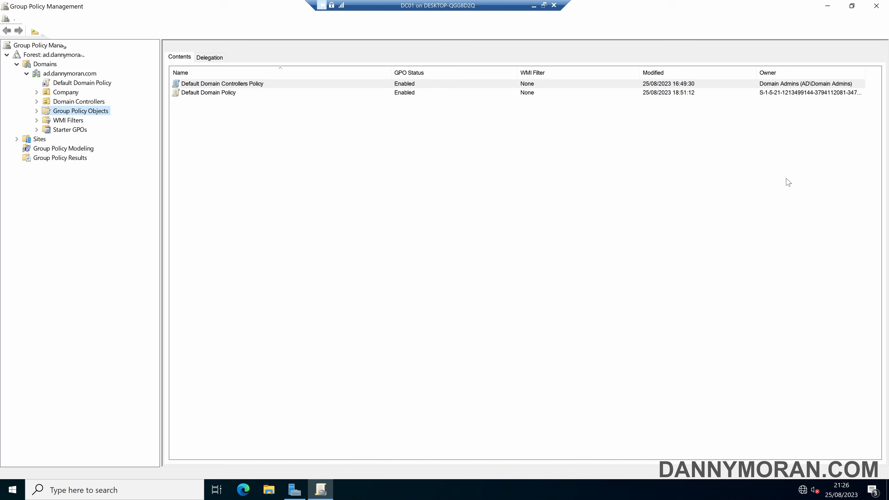
pyautogui.click(36, 111)
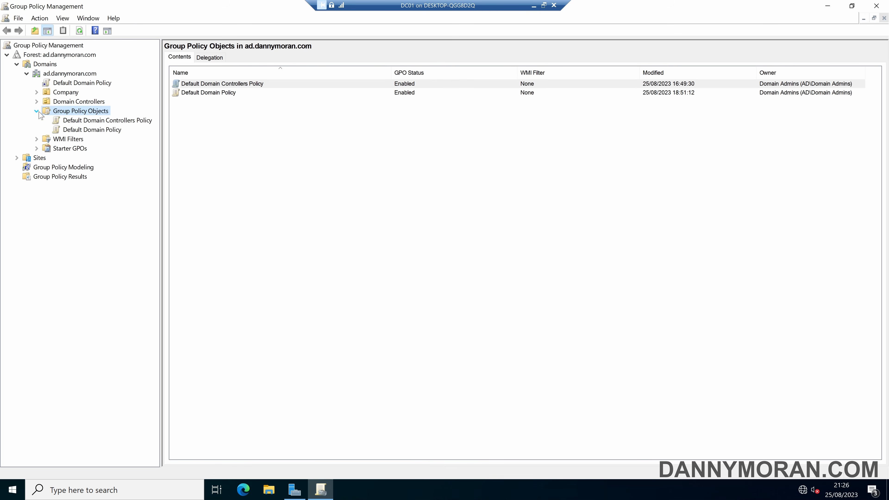
pyautogui.rightClick(80, 116)
pyautogui.click(94, 120)
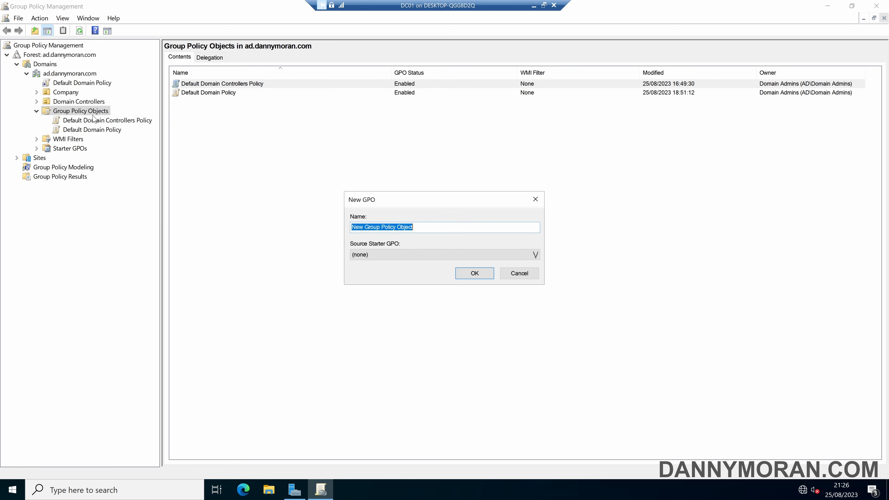
pyautogui.write('dis')
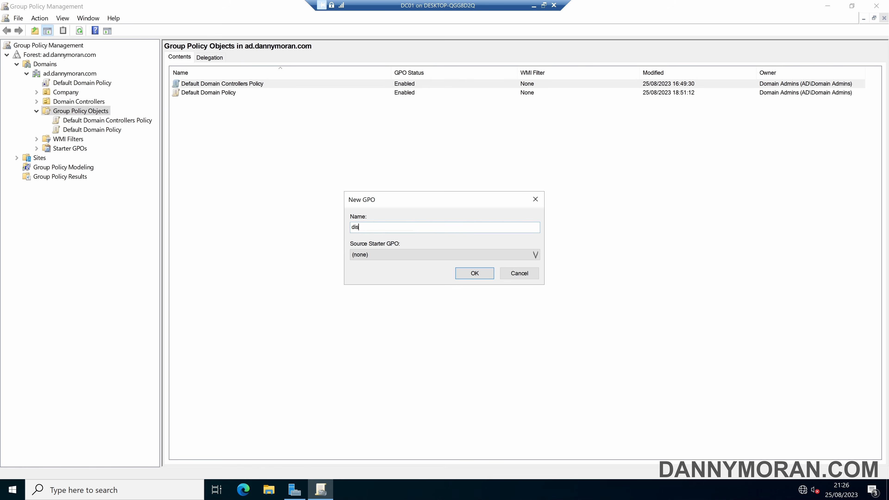
pyautogui.write('able-fast-boot')
pyautogui.press('Return')
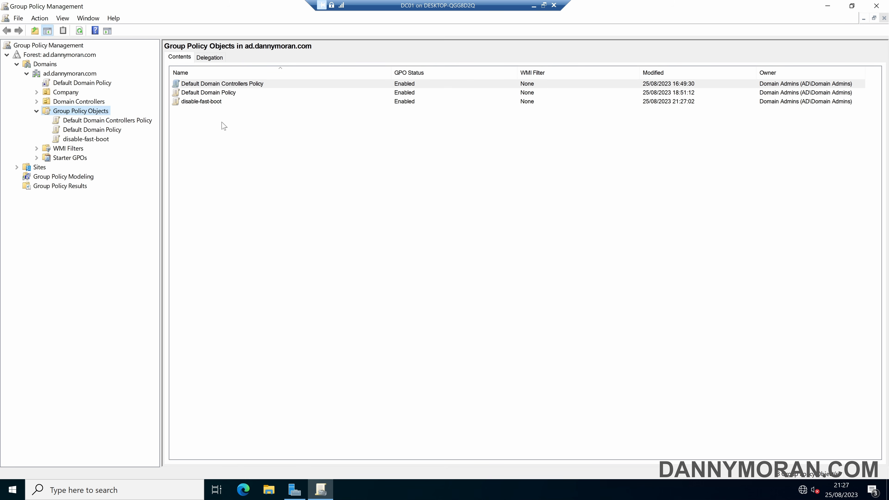
# Open the disable-fast-boot policy for editing and go to the Registry preferences in the Windows Settings of Computer Configuration
pyautogui.click(74, 138)
pyautogui.rightClick(76, 139)
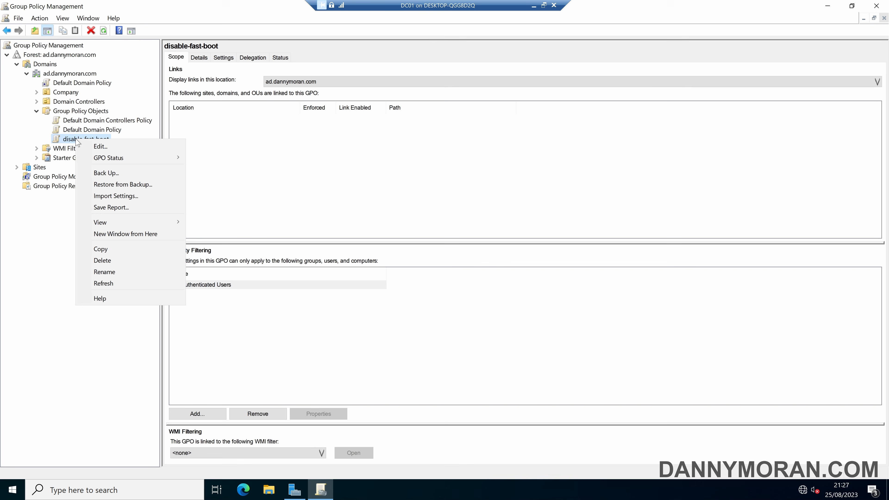
pyautogui.click(88, 146)
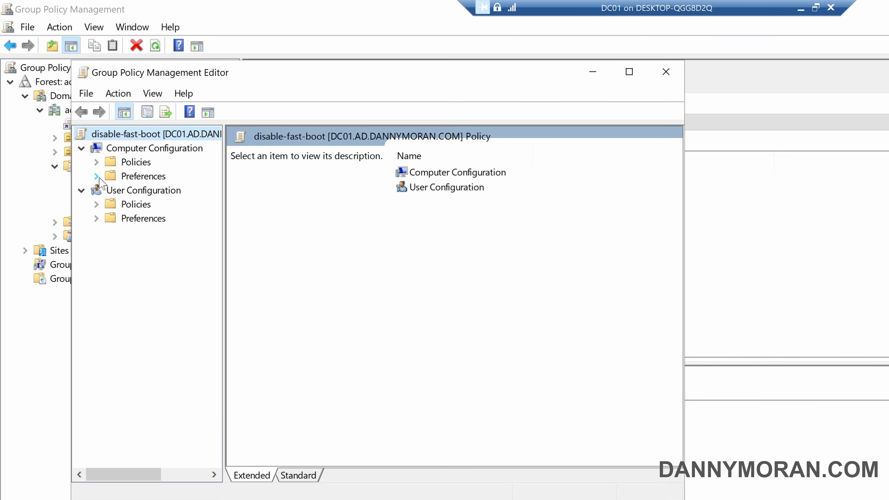
pyautogui.click(96, 176)
pyautogui.click(111, 191)
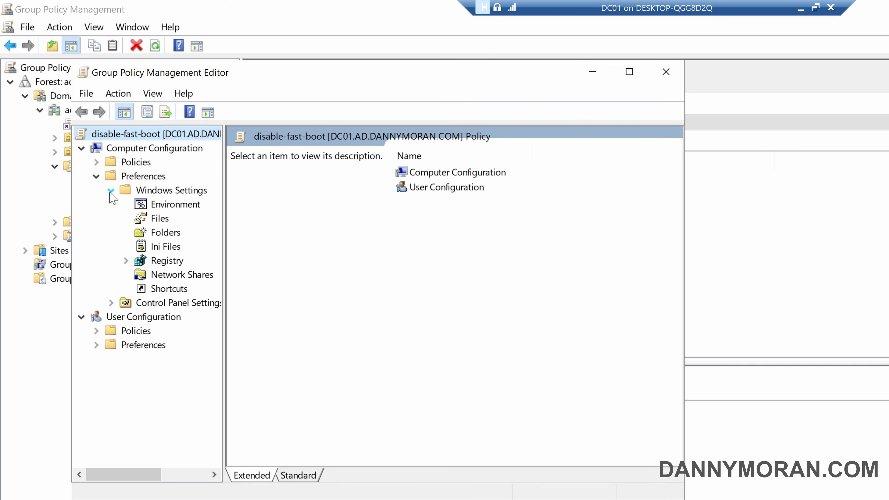
pyautogui.click(161, 263)
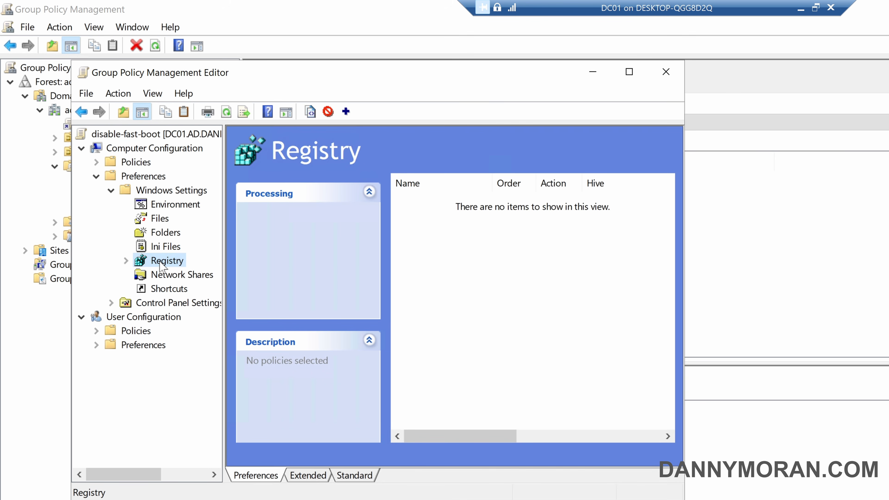
# Start a new registry item in the policy's computer Registry preferences
pyautogui.rightClick(440, 258)
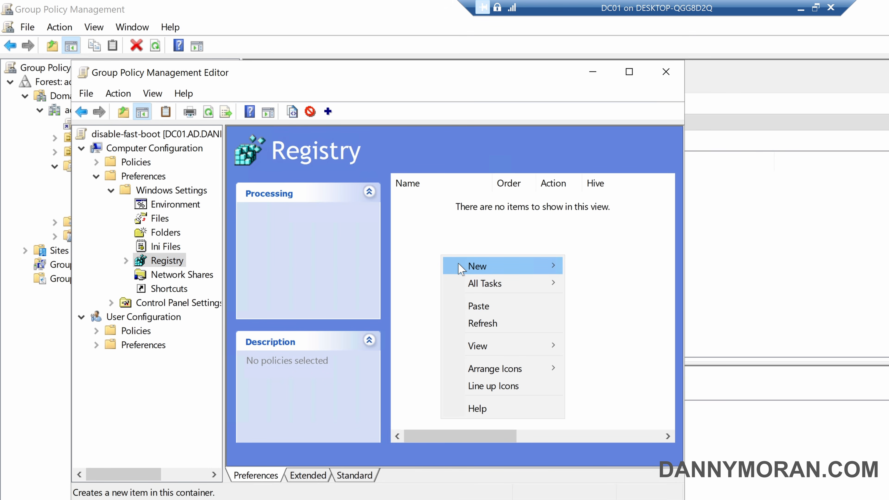
pyautogui.moveTo(490, 266)
pyautogui.click(616, 269)
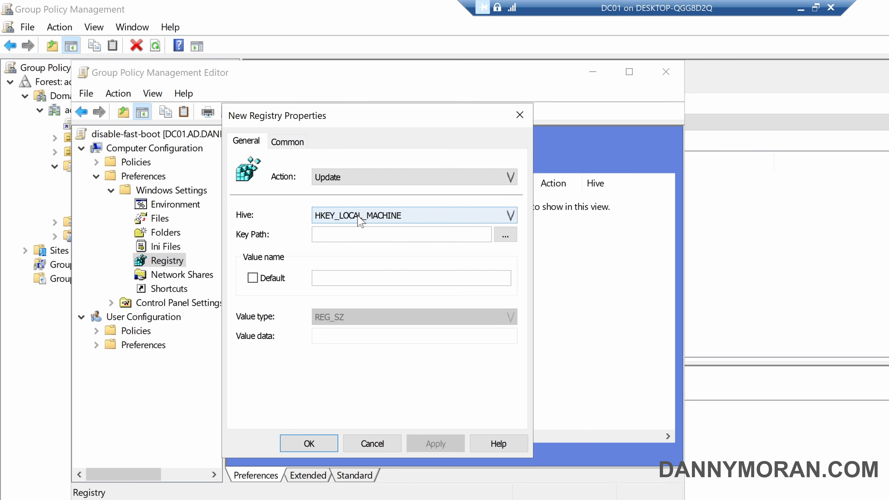
# Browse the registry for the new item's key and expand HKEY_LOCAL_MACHINE\SYSTEM\CurrentControlSet\Control
pyautogui.click(505, 235)
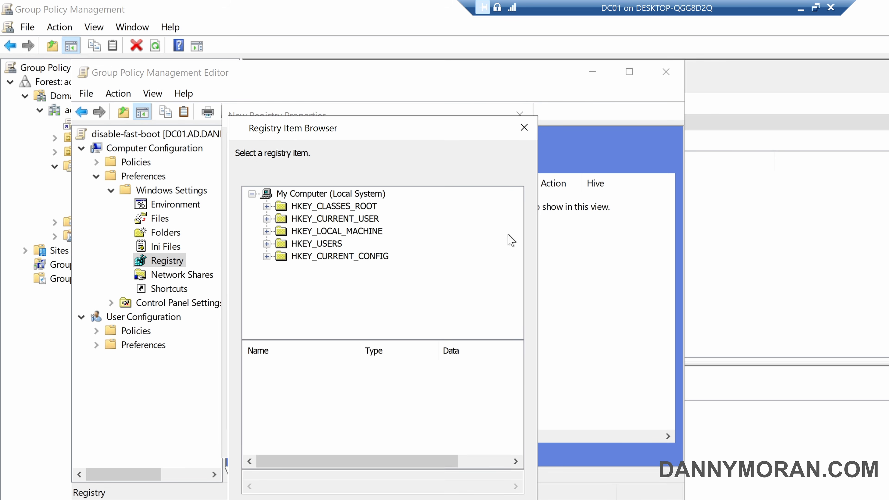
pyautogui.click(266, 231)
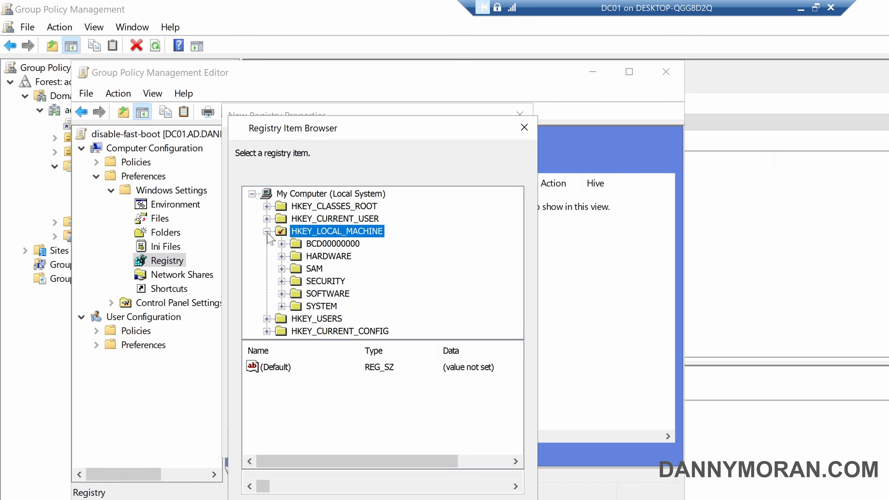
pyautogui.click(282, 306)
pyautogui.scroll(-2, 310, 280)
pyautogui.scroll(2, 297, 250)
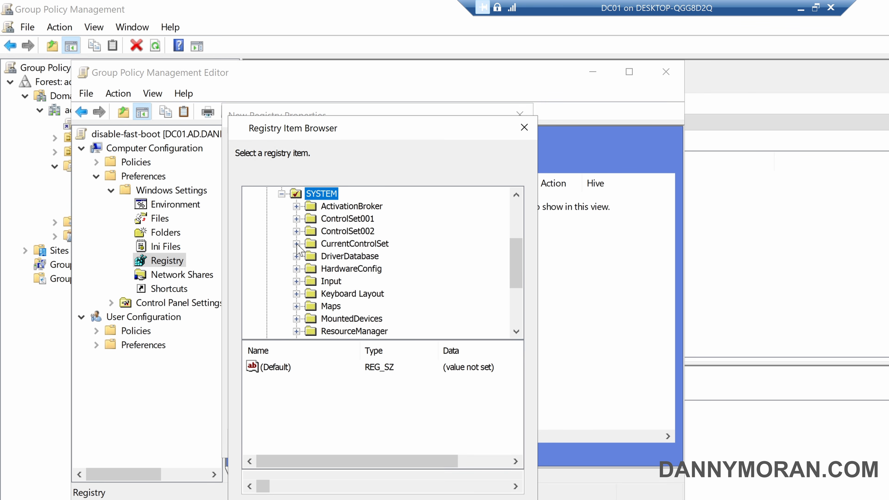
pyautogui.click(297, 244)
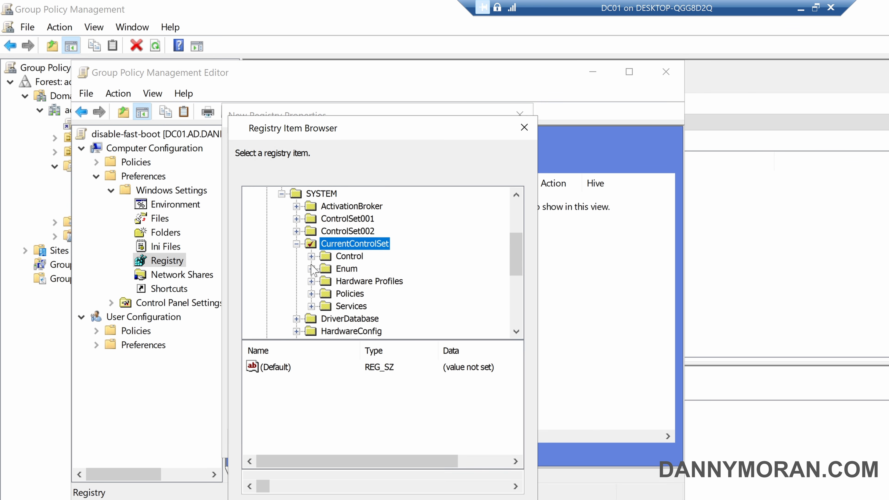
pyautogui.click(310, 256)
pyautogui.scroll(-1, 382, 246)
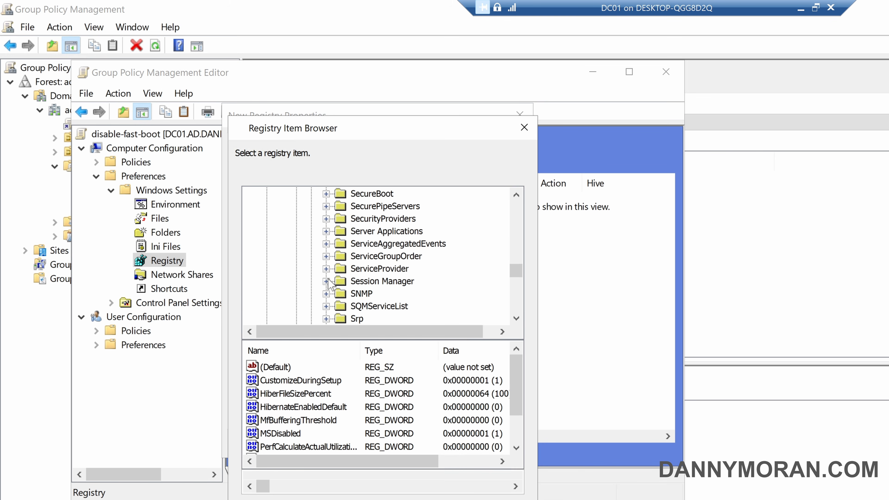
# Choose the HiberbootEnabled value under Session Manager\Power as the registry item's target
pyautogui.click(329, 282)
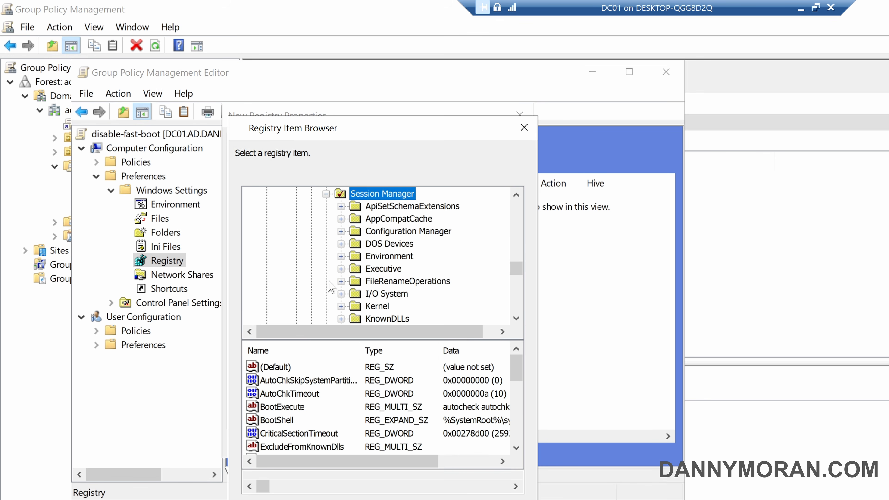
pyautogui.scroll(-4, 329, 287)
pyautogui.scroll(2, 329, 287)
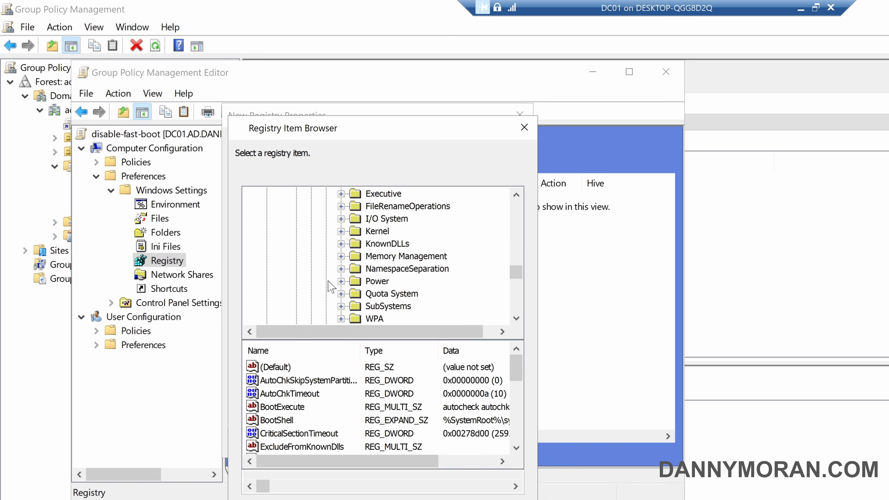
pyautogui.click(342, 283)
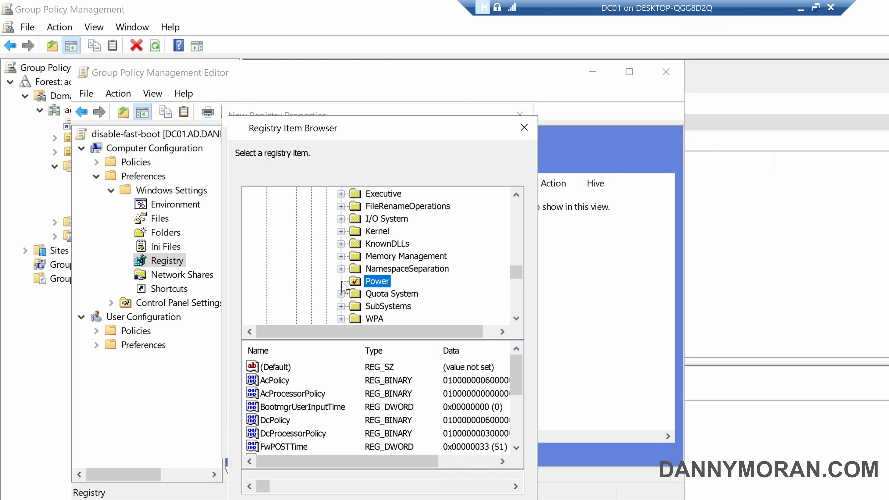
pyautogui.scroll(-1, 343, 282)
pyautogui.scroll(-1, 318, 420)
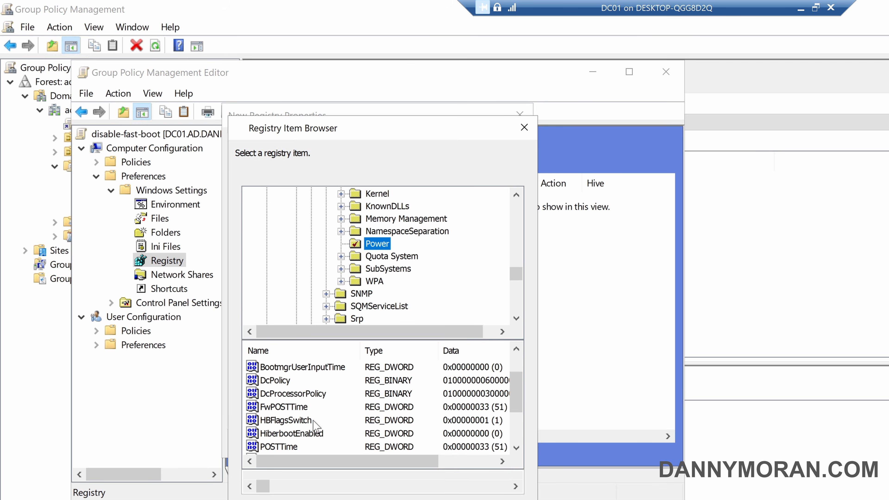
pyautogui.click(290, 434)
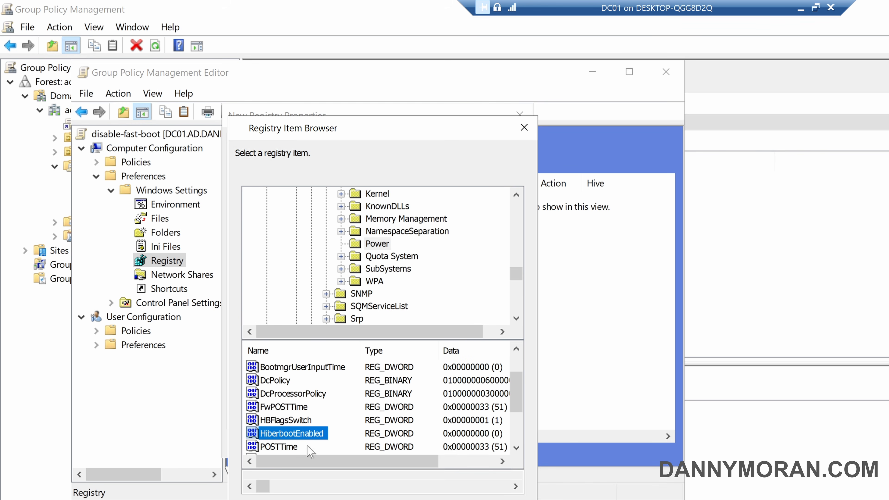
pyautogui.click(433, 499)
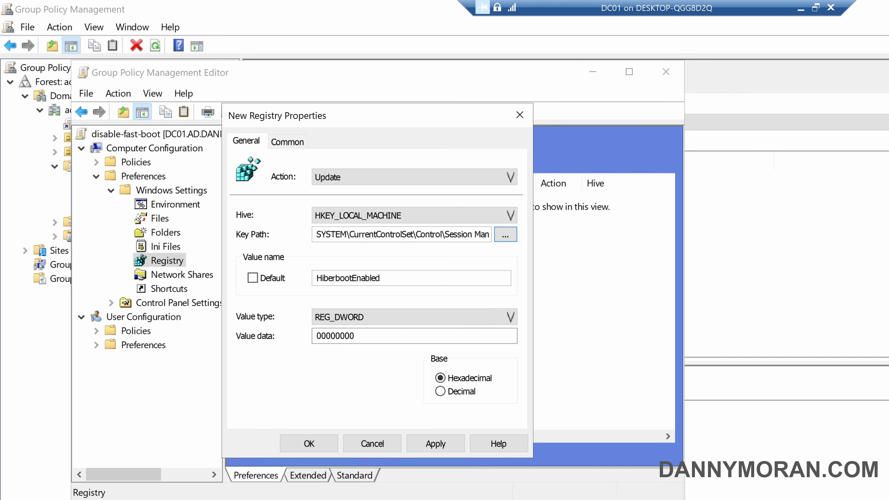
# Set the HiberbootEnabled value data to 0 in decimal base, save the registry item and close the policy editor
pyautogui.click(462, 392)
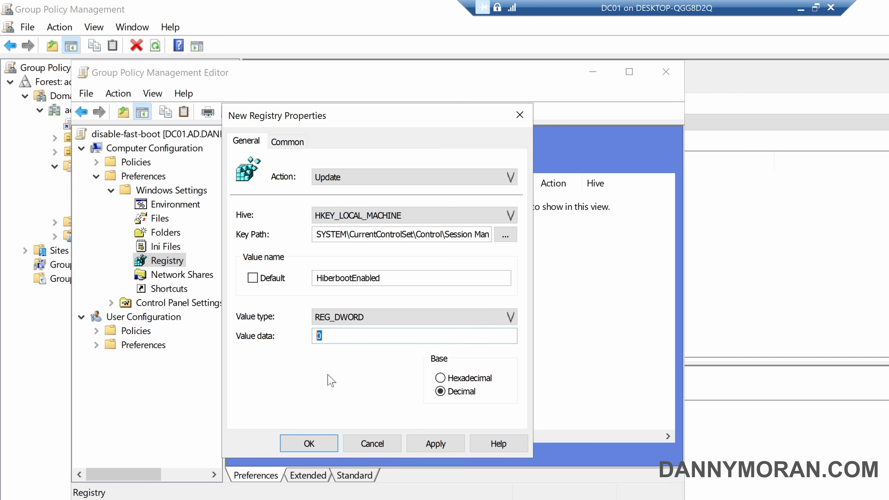
pyautogui.write('0')
pyautogui.click(438, 444)
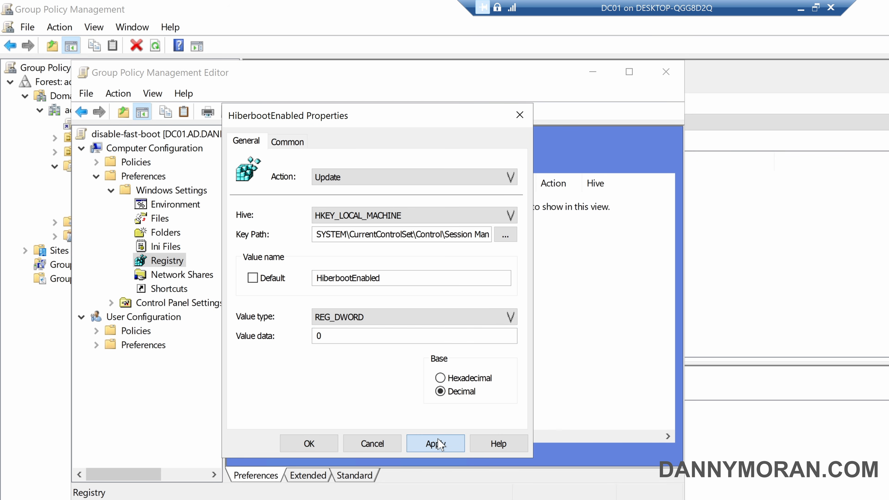
pyautogui.click(309, 443)
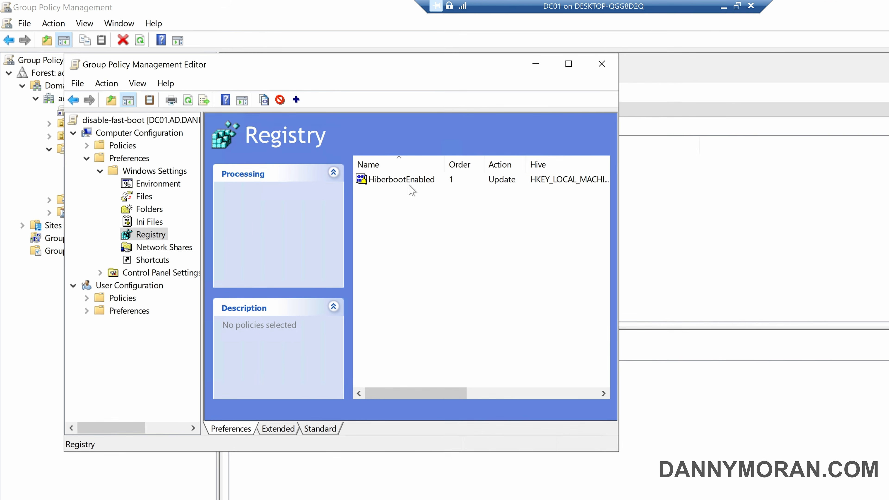
pyautogui.click(665, 71)
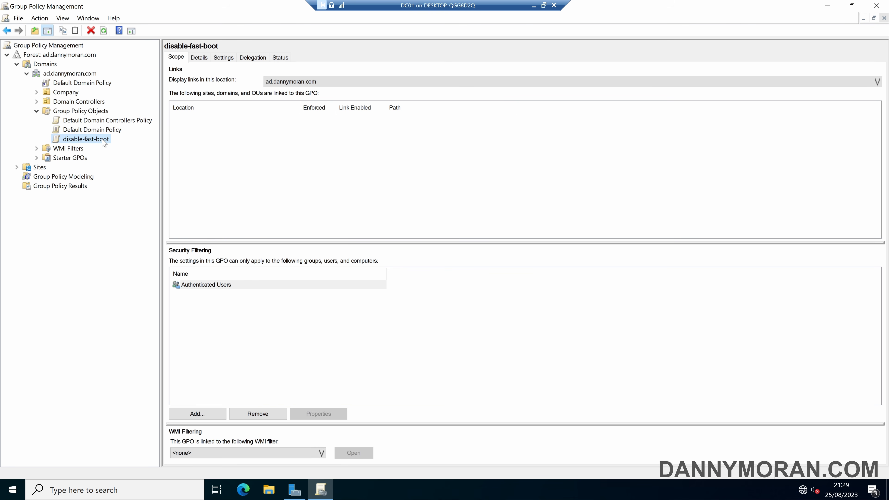
# Link the disable-fast-boot policy to the Workstations organizational unit under Company and expand that unit to show the link
pyautogui.click(37, 92)
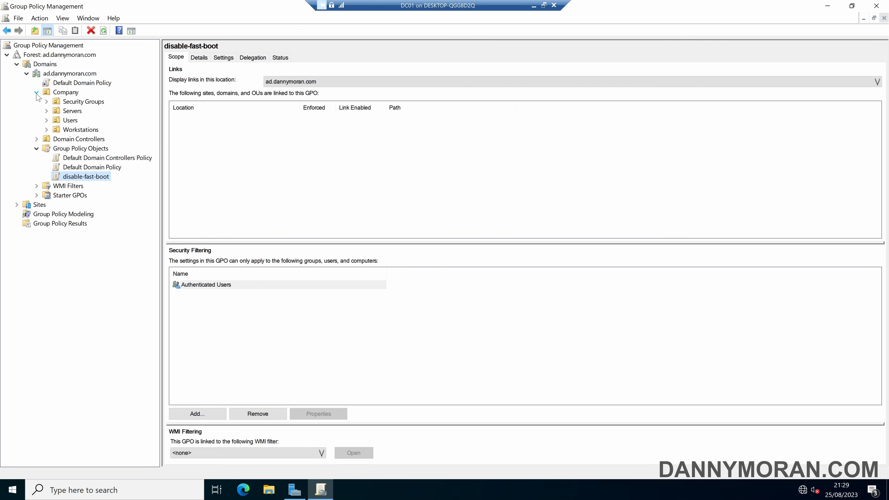
pyautogui.click(71, 131)
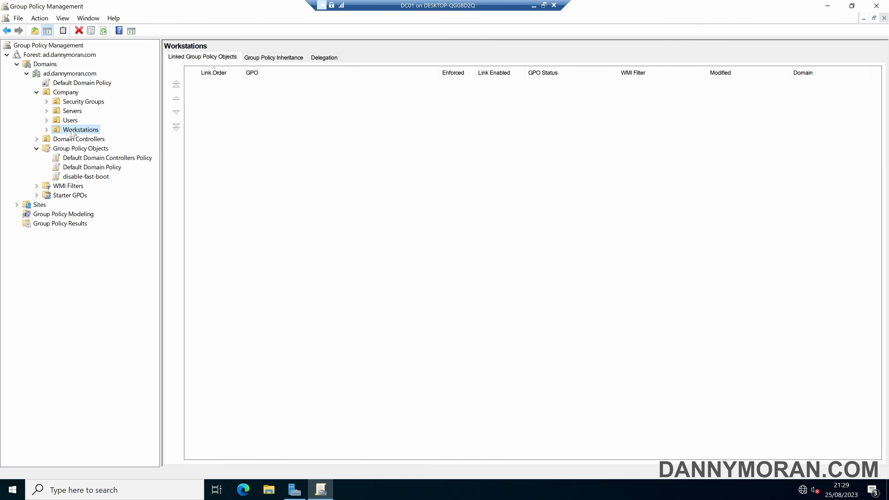
pyautogui.click(81, 177)
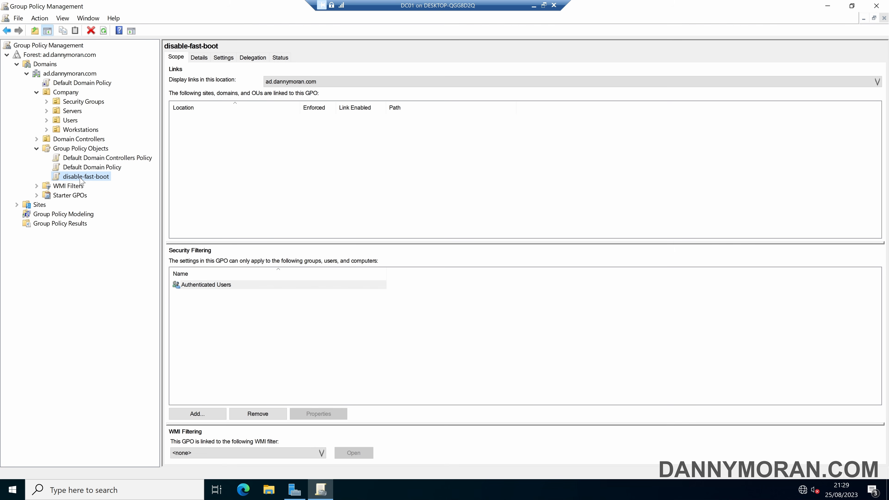
pyautogui.moveTo(81, 180); pyautogui.dragTo(94, 146)
pyautogui.moveTo(94, 130); pyautogui.dragTo(94, 130)
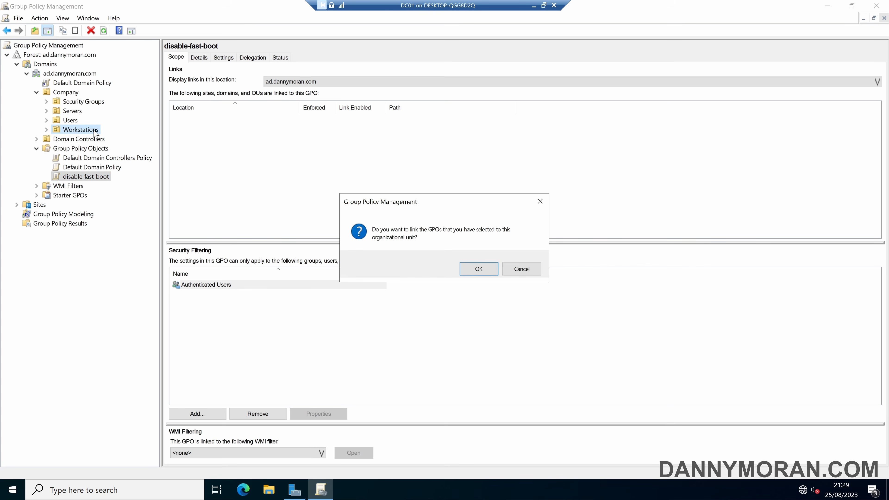
pyautogui.click(487, 272)
pyautogui.click(46, 130)
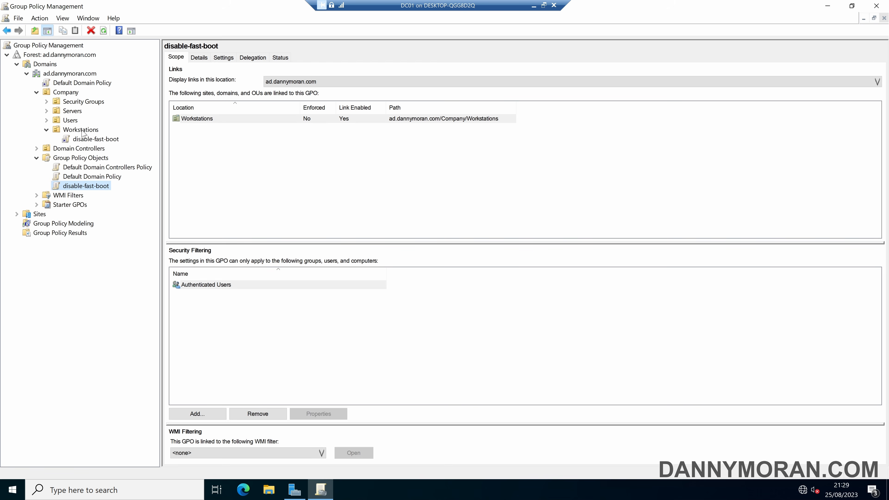
pyautogui.click(82, 130)
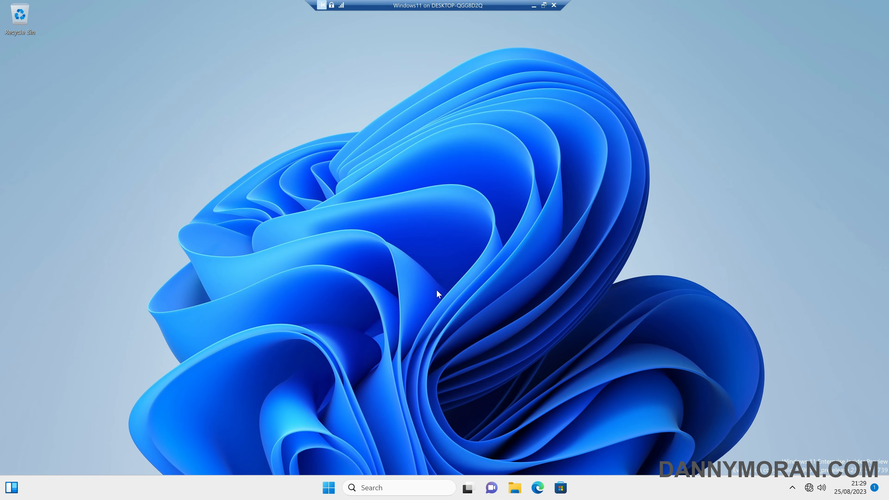
# On the Windows 11 client, open Registry Editor and check the HiberbootEnabled value in the Session Manager\Power key
pyautogui.press('super')
pyautogui.write('reg')
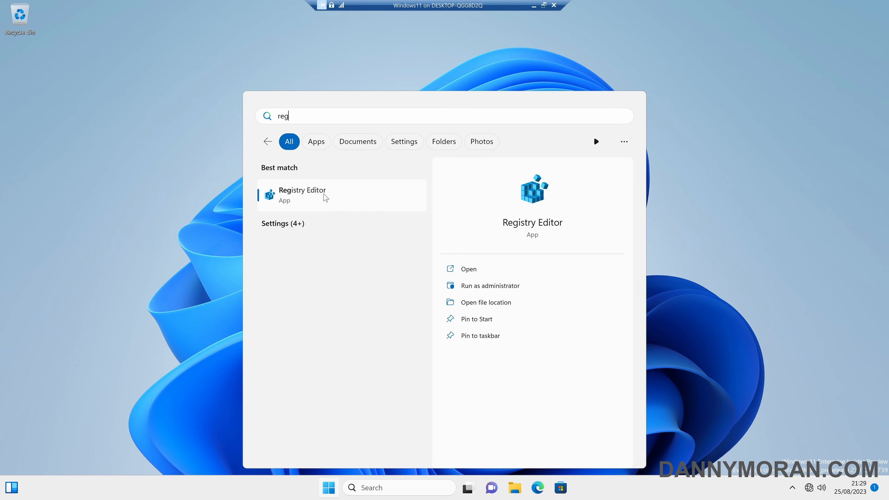
pyautogui.click(326, 198)
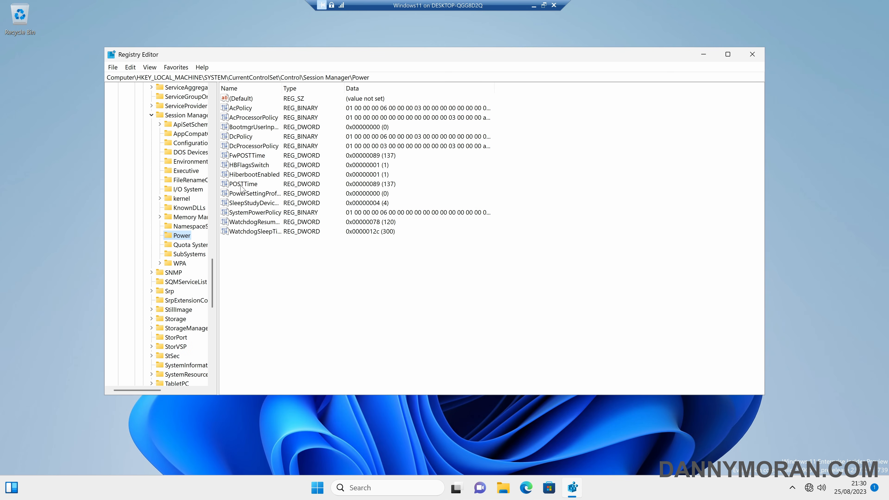
pyautogui.click(243, 175)
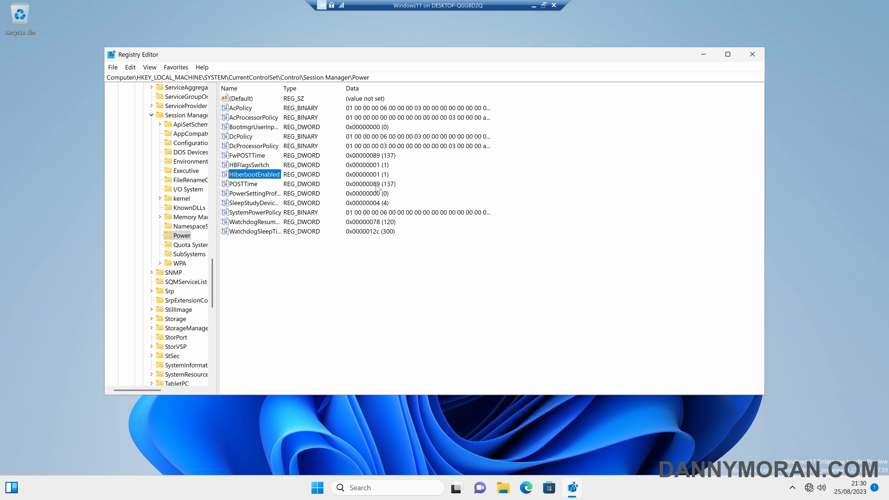
# Open an elevated Command Prompt on the client and run gpupdate to refresh the group policies
pyautogui.click(317, 489)
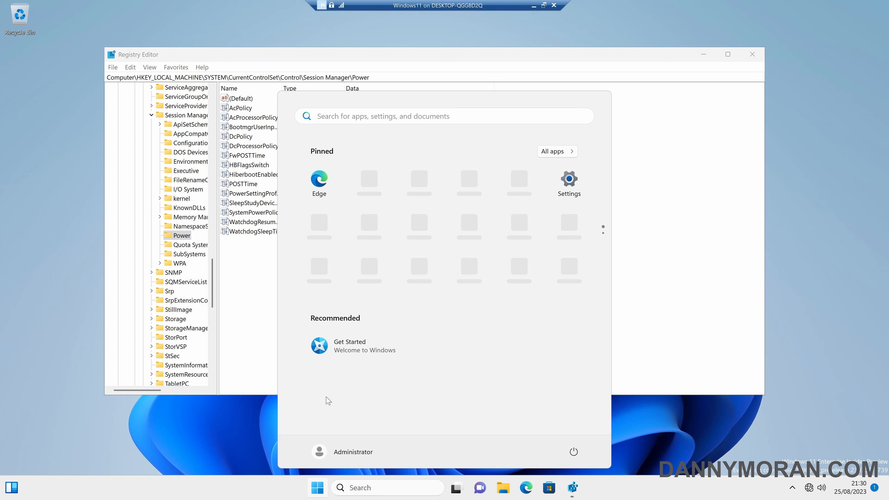
pyautogui.write('cmd')
pyautogui.hotkey('ctrl', 'shift', 'Return')
pyautogui.write('gpupdate')
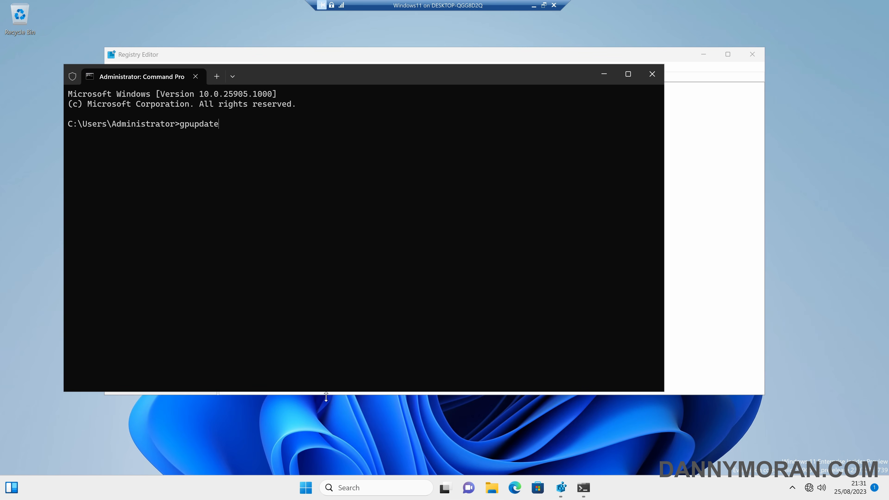
pyautogui.press('Return')
# Bring Registry Editor beside the Command Prompt and refresh the Power key to check HiberbootEnabled again
pyautogui.click(327, 60)
pyautogui.moveTo(328, 62); pyautogui.dragTo(474, 68)
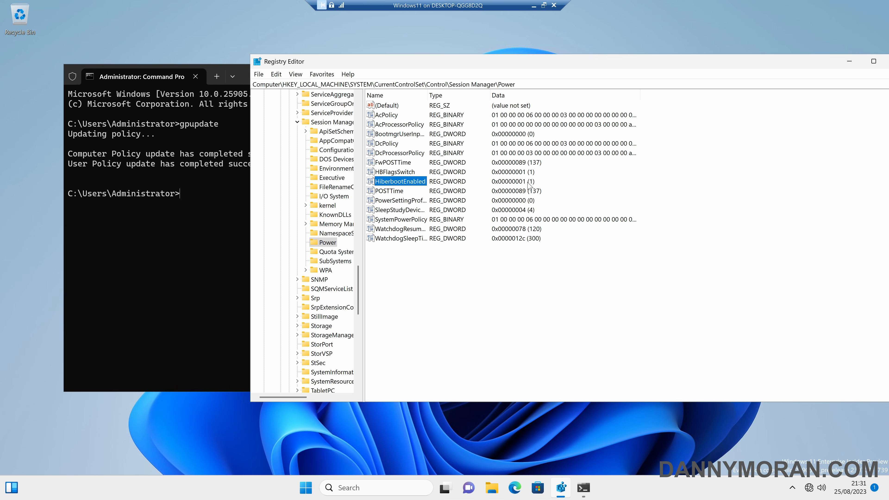
pyautogui.press('F5')
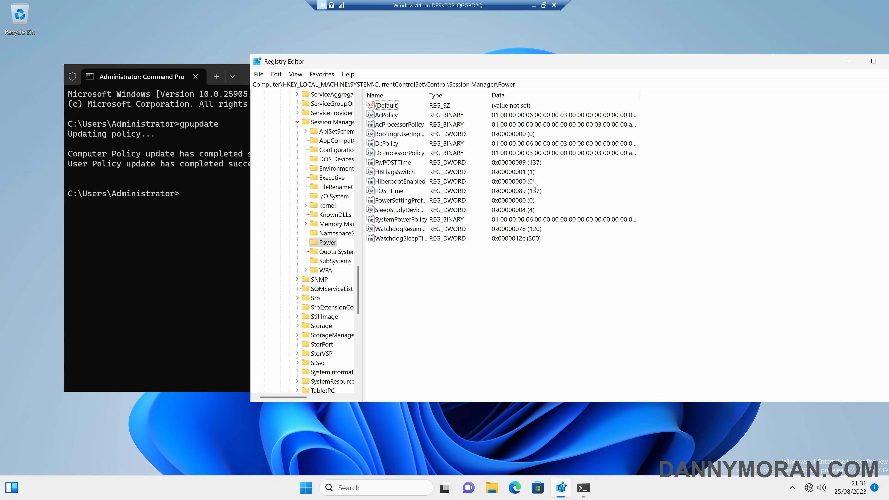
pyautogui.moveTo(497, 63); pyautogui.dragTo(425, 65)
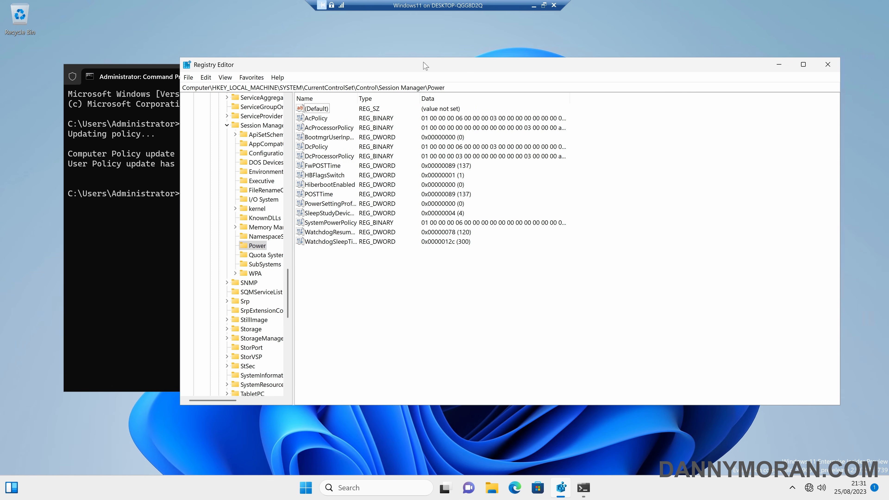